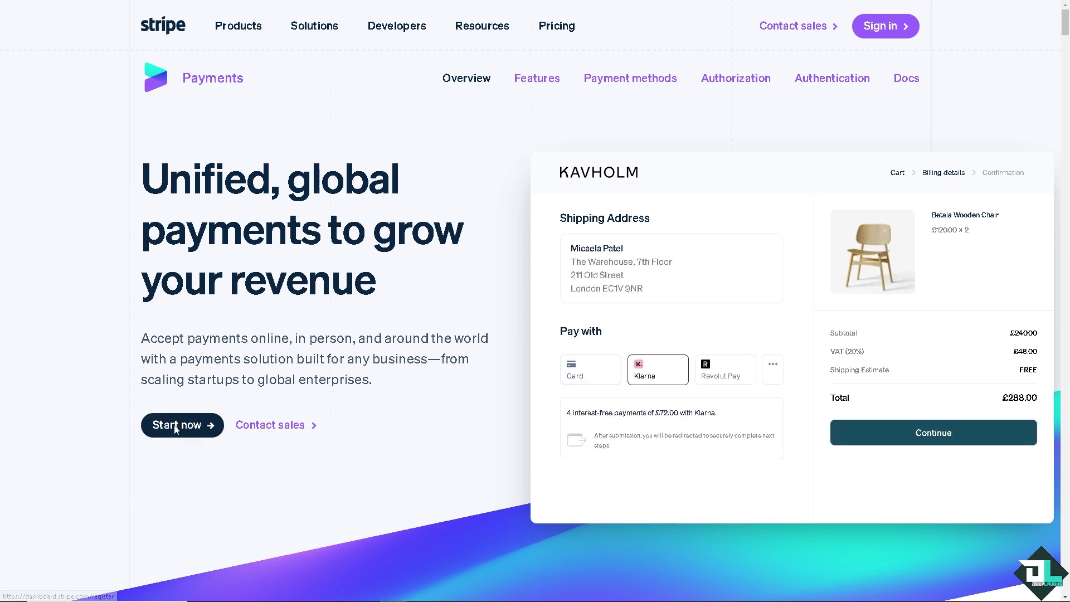
# Start a new Stripe account and opt in to Stripe email updates
pyautogui.click(177, 427)
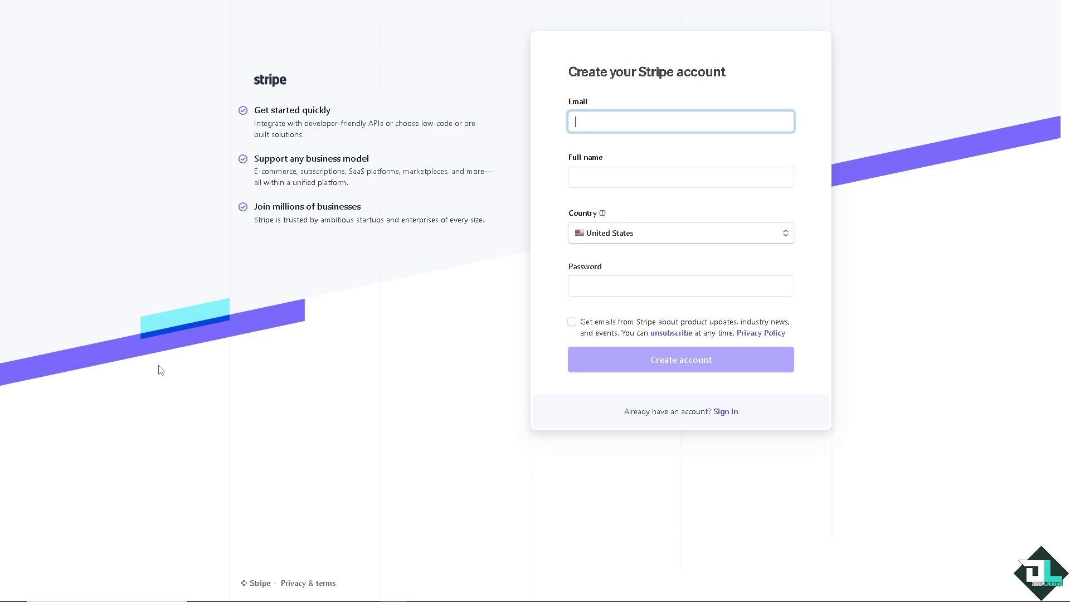
pyautogui.click(572, 322)
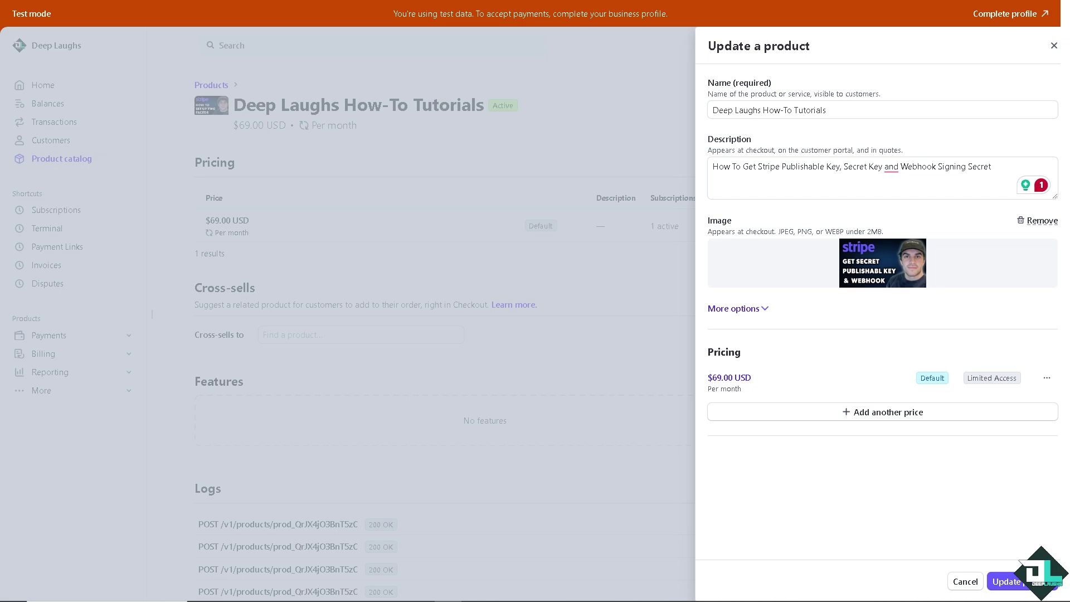
# Exit the Update a product panel for Deep Laughs How-To Tutorials without saving
pyautogui.click(1054, 46)
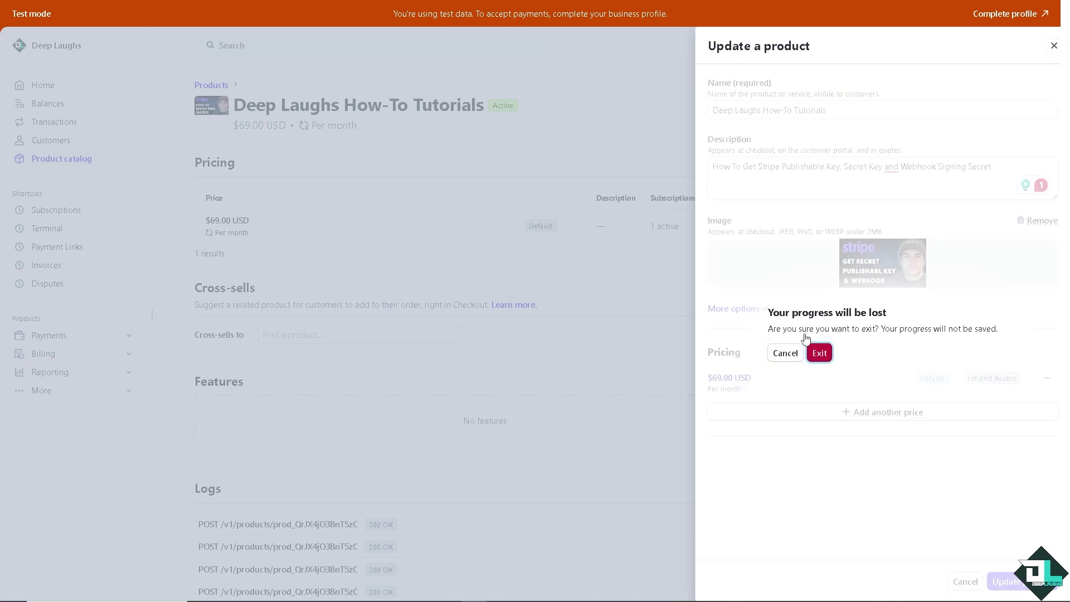
pyautogui.press('Return')
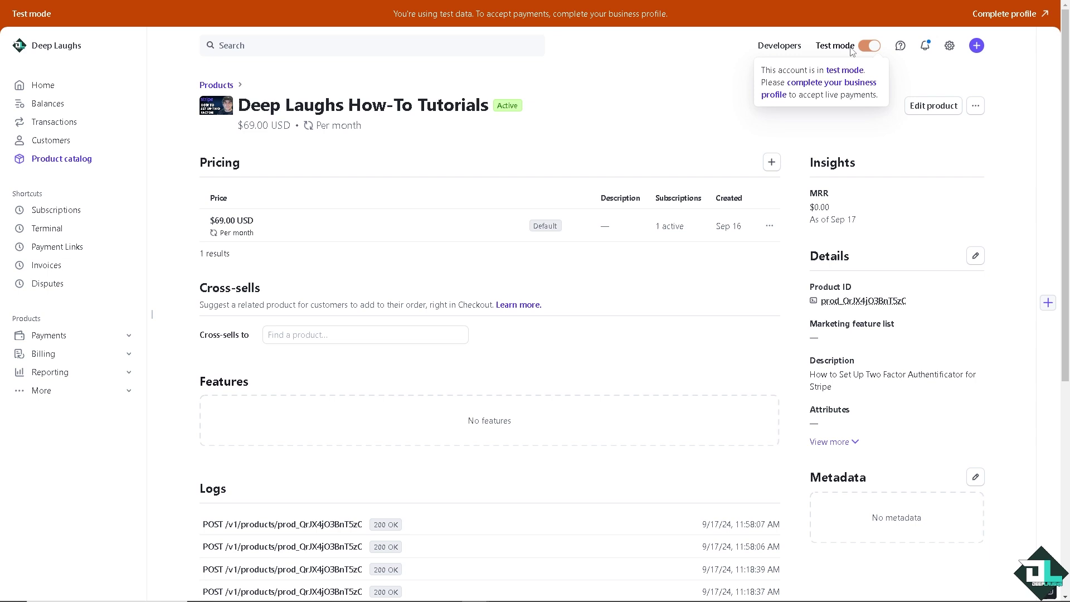
# Browse the Developers menu to reach the Stripe.js reference documentation
pyautogui.click(781, 48)
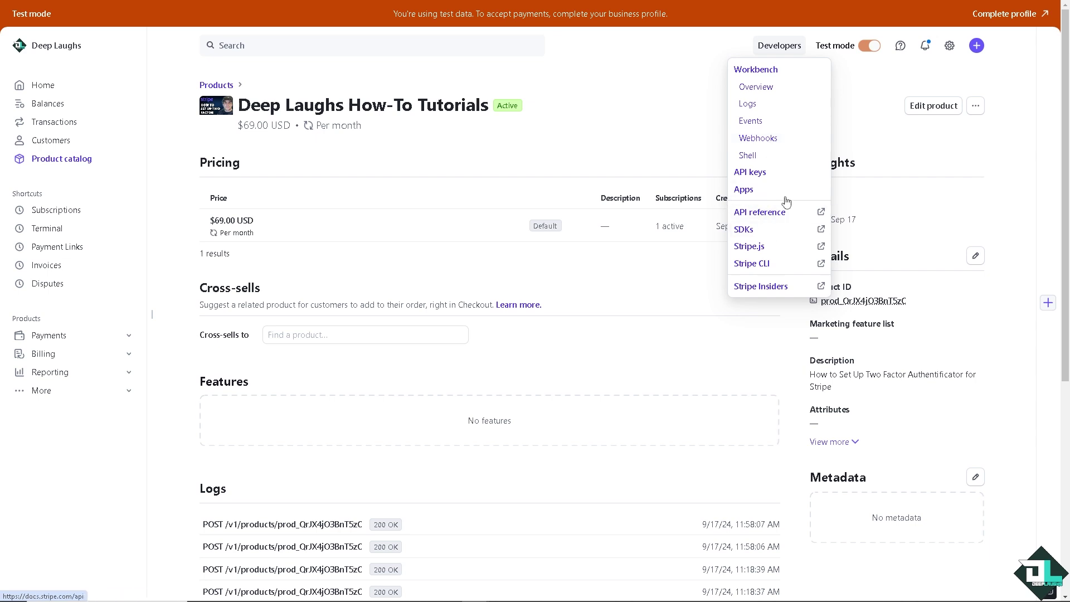
pyautogui.click(660, 139)
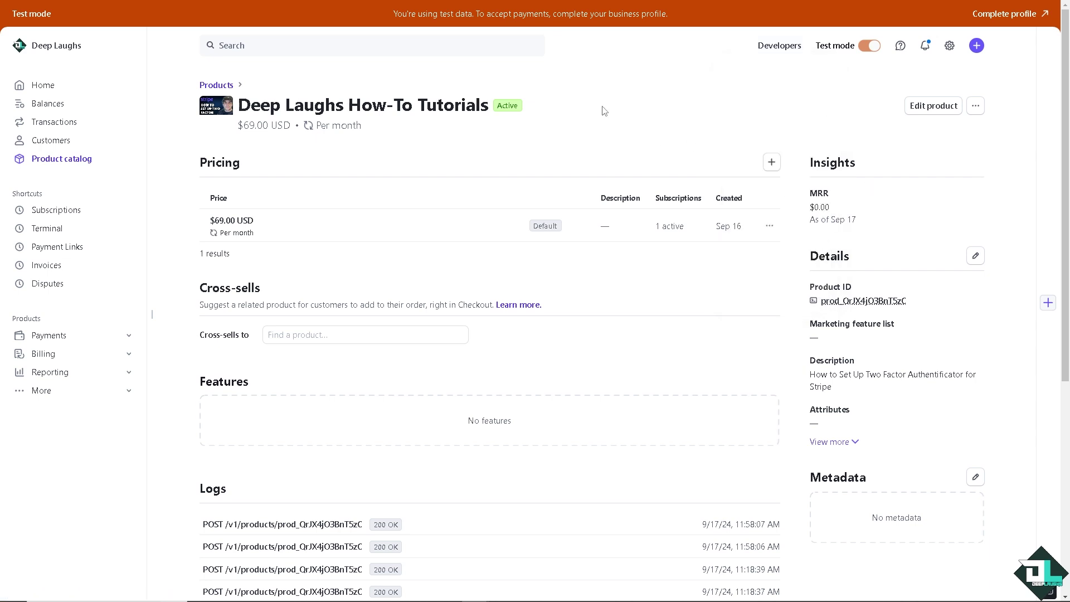
pyautogui.scroll(-5, 489, 335)
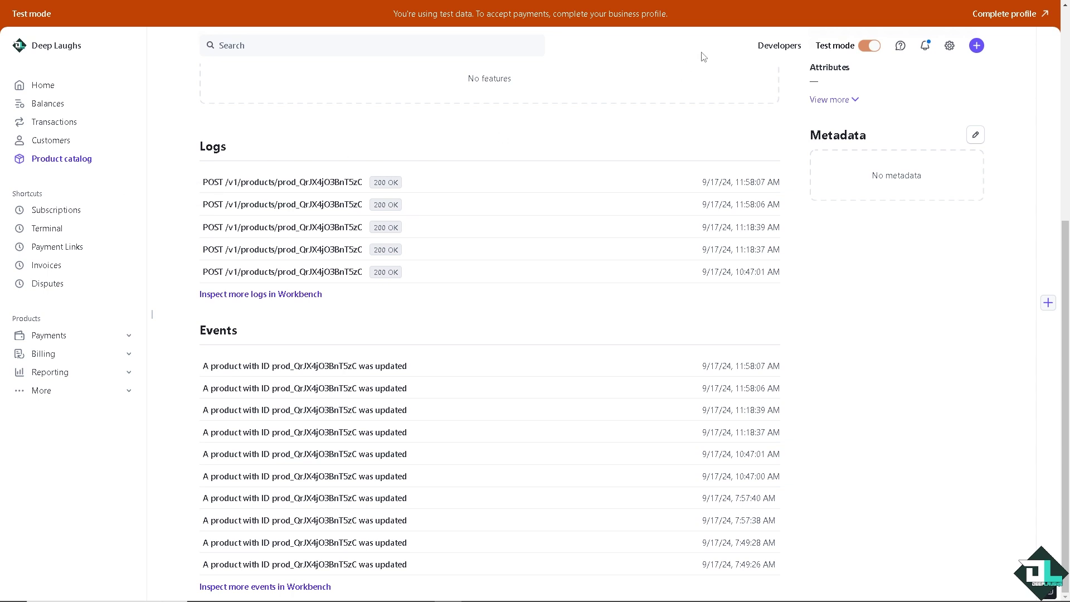
pyautogui.click(783, 48)
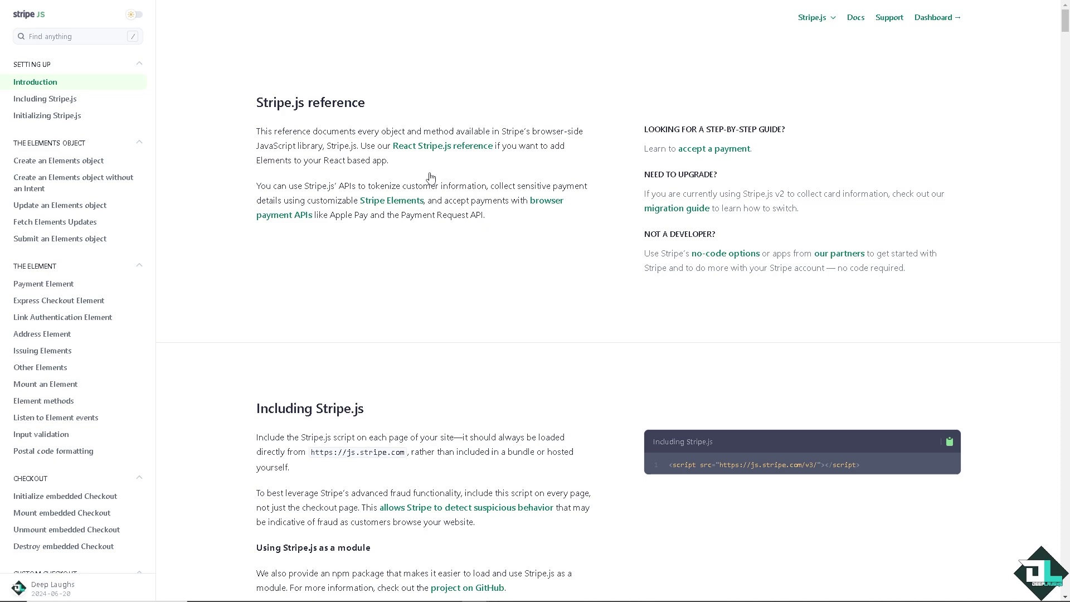
pyautogui.scroll(-2, 374, 333)
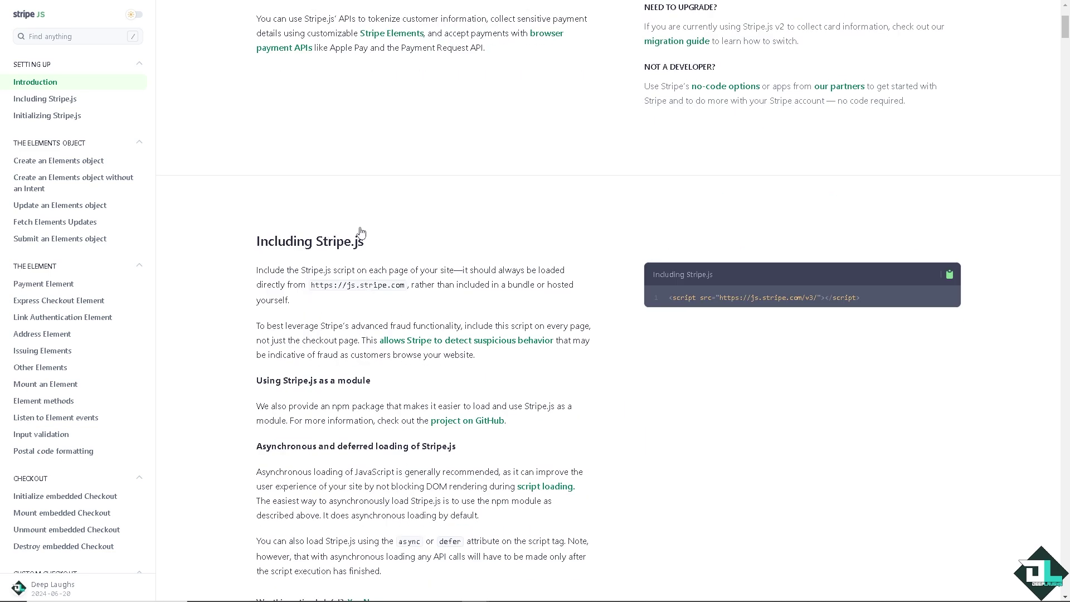
pyautogui.scroll(2, 584, 144)
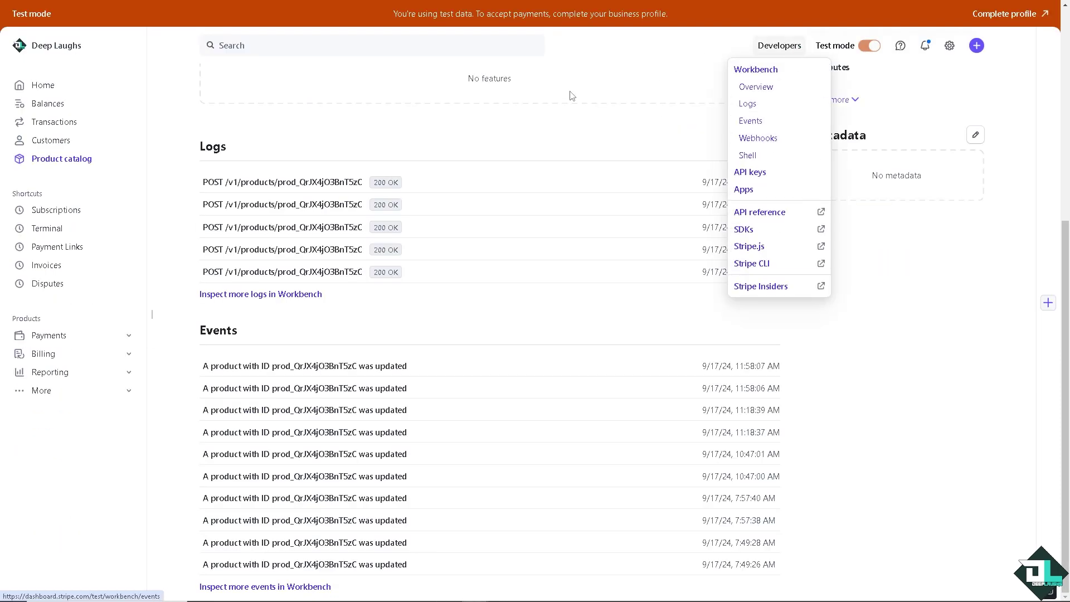
# Return to Home and dismiss the Developers dropdown to show the test keys
pyautogui.click(51, 90)
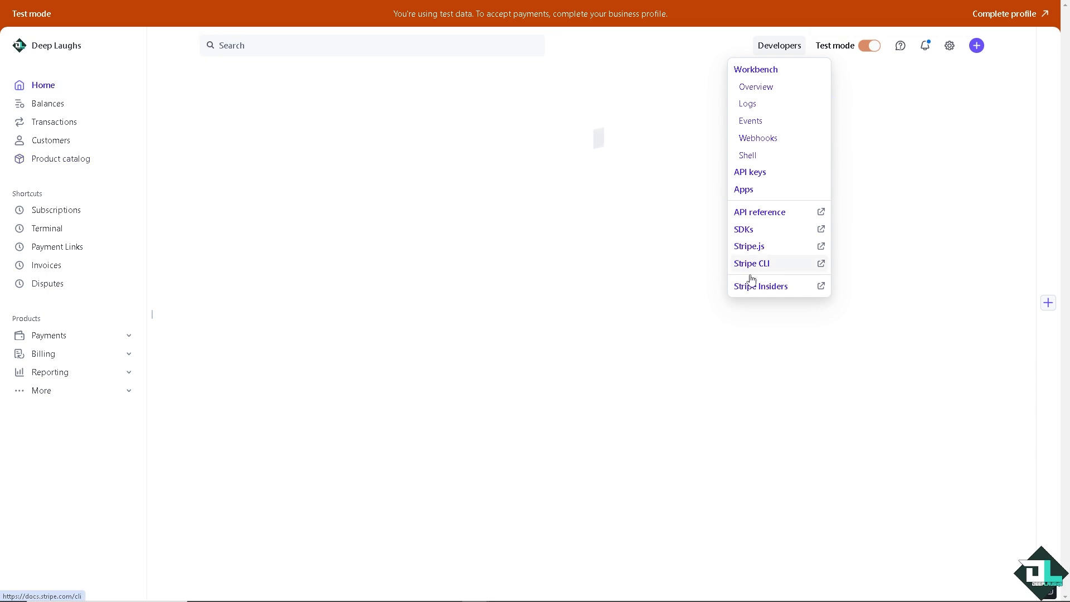
pyautogui.click(883, 359)
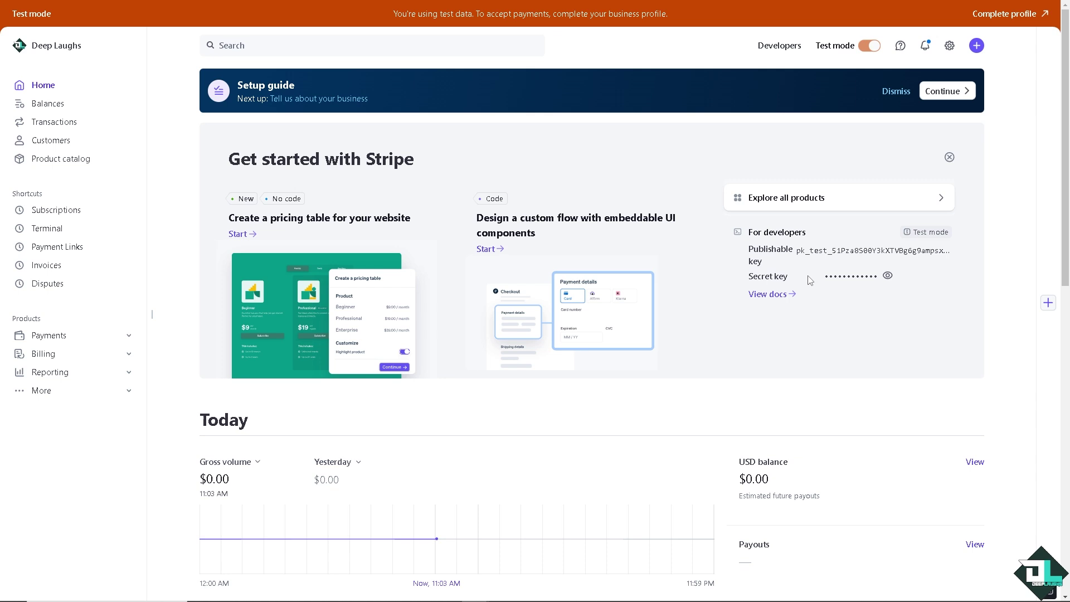
# Reveal the test secret key and select the Publishable key label
pyautogui.click(888, 278)
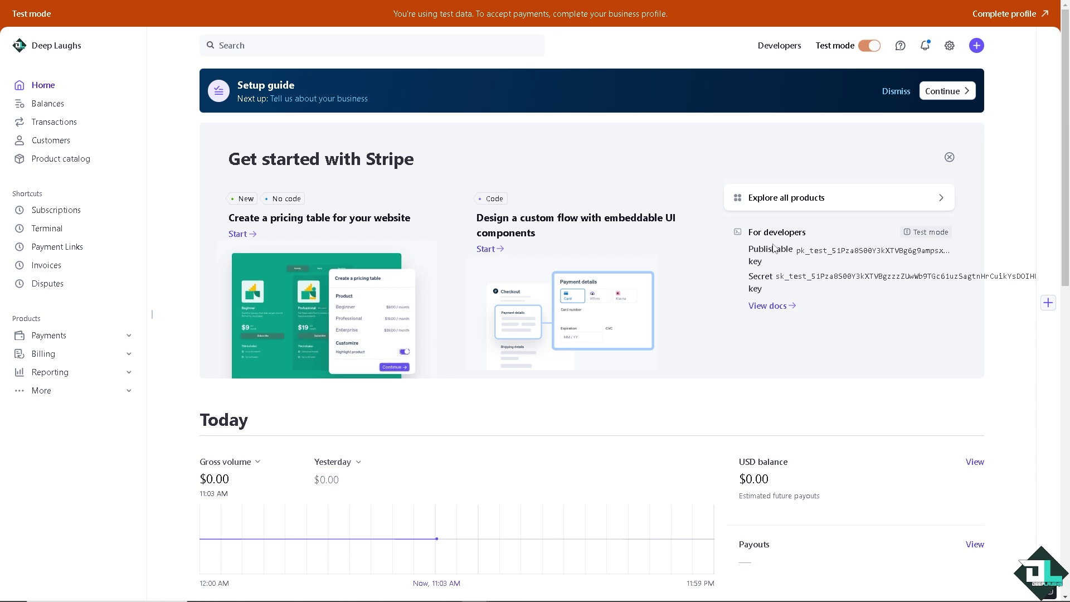
pyautogui.moveTo(751, 251); pyautogui.dragTo(791, 269)
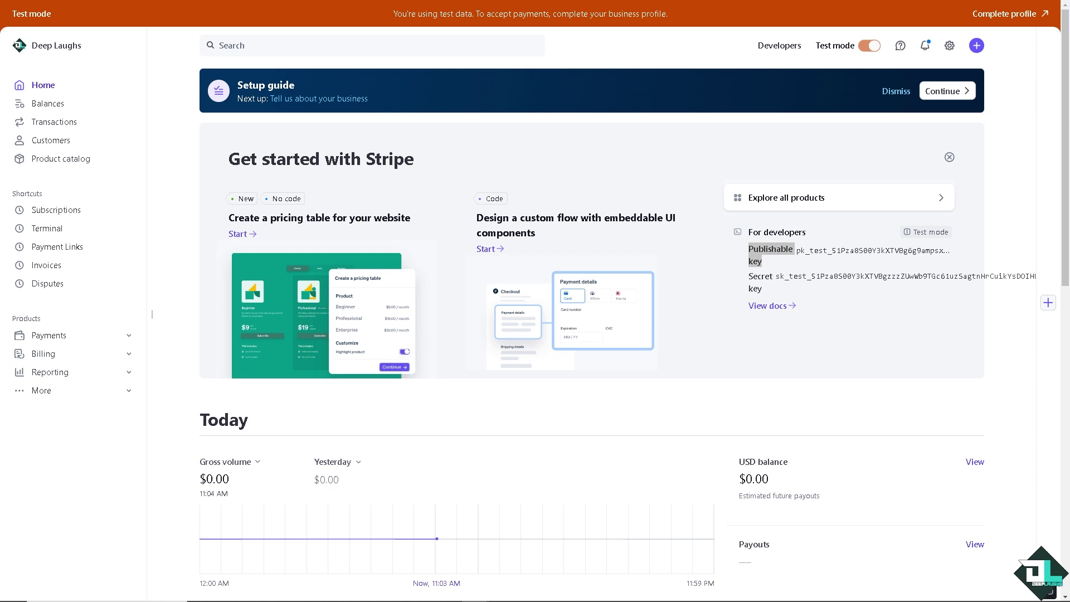
pyautogui.click(788, 52)
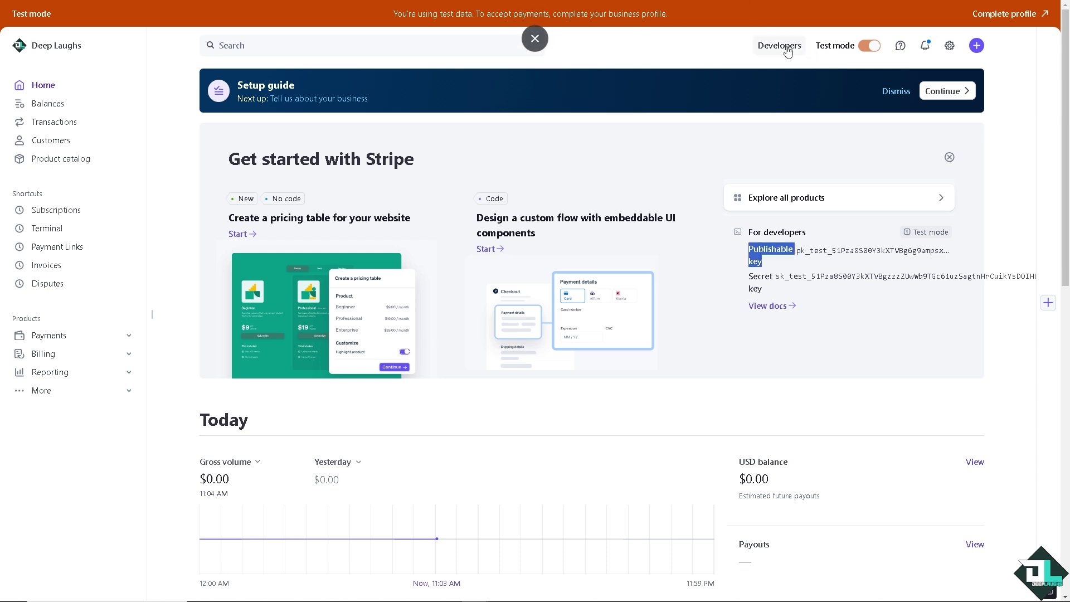
# View the deeplaughs.com webhook endpoint, which listens for 4 events, in Workbench
pyautogui.click(767, 139)
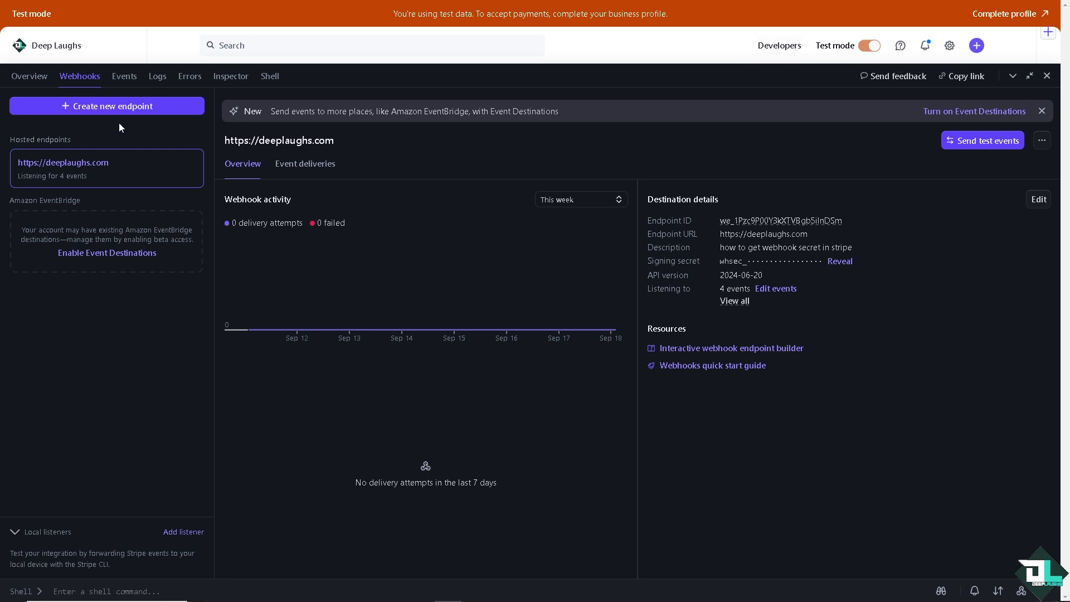
# Use the Deep Laughs account menu to get back to the Home page
pyautogui.click(786, 47)
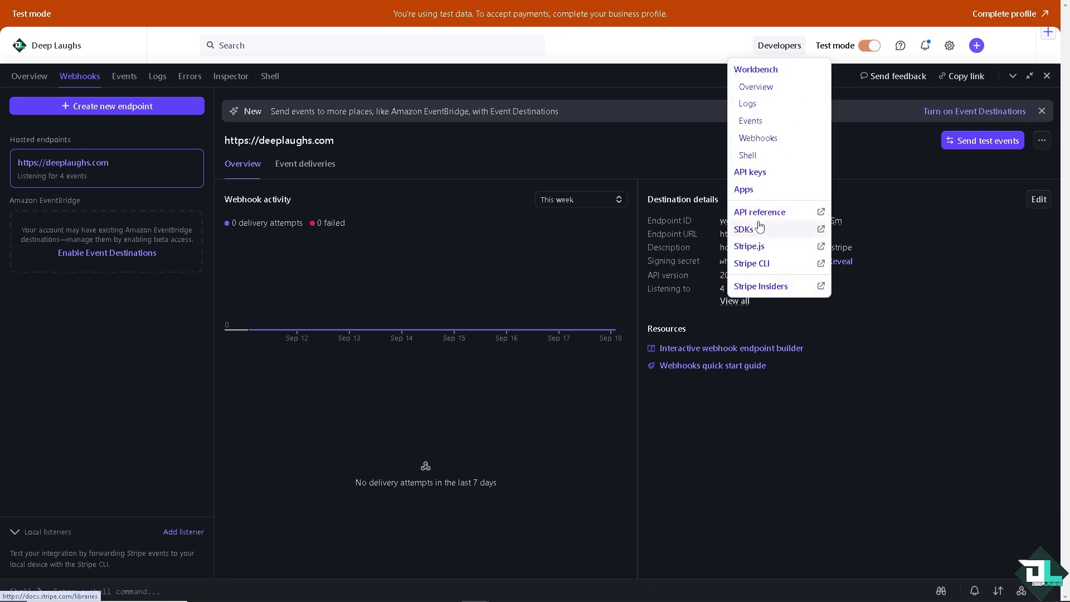
pyautogui.click(57, 46)
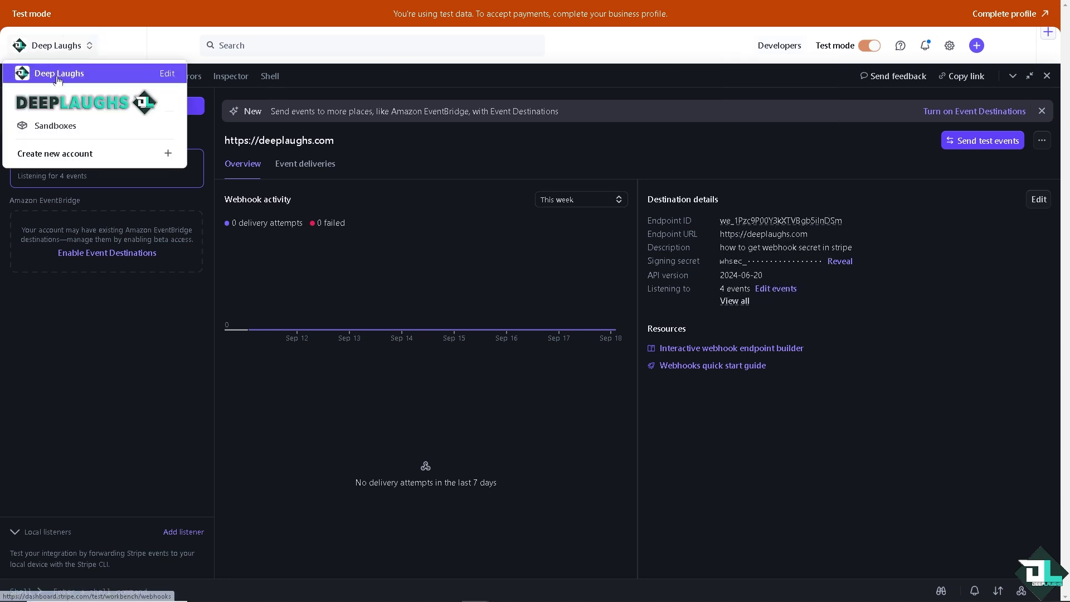
pyautogui.click(24, 48)
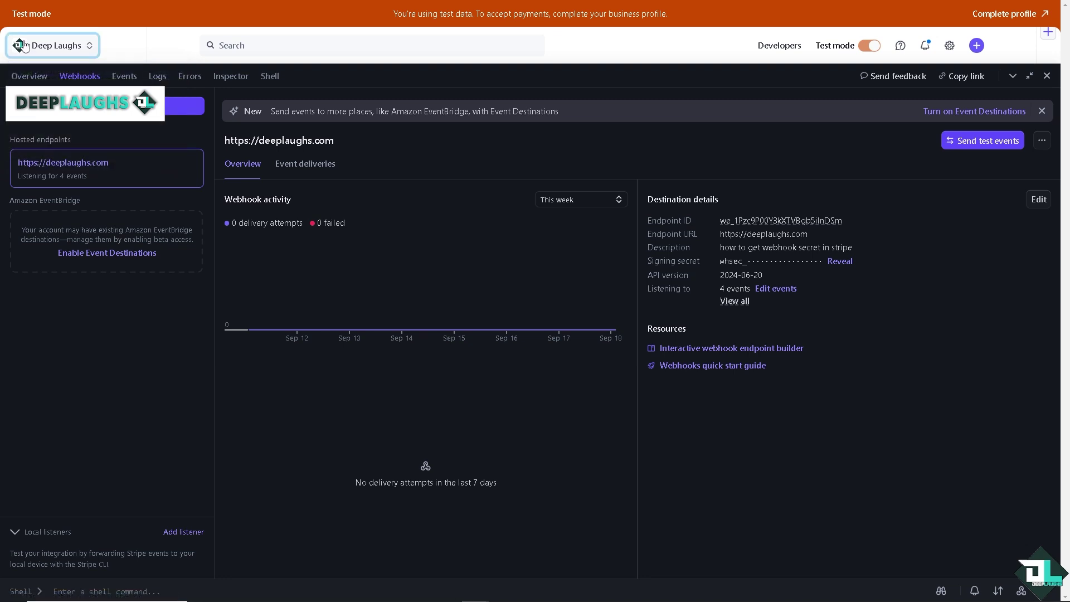
pyautogui.click(21, 47)
pyautogui.click(59, 74)
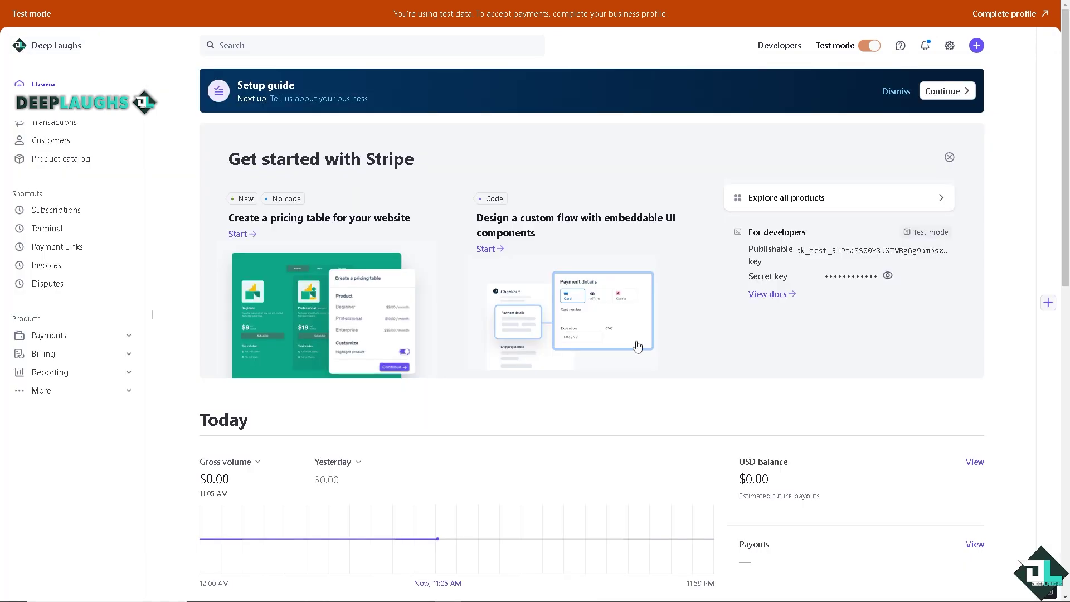